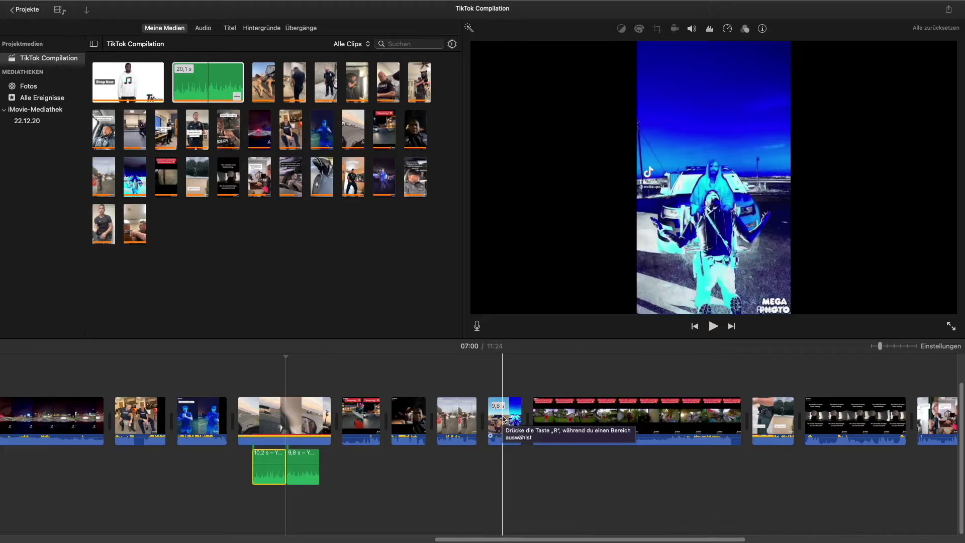
Step: Detach the audio from the 9,8 s clip, then undo both audio changes
{"action": "right_click", "coordinate": [503, 419]}
{"action": "left_click", "coordinate": [501, 453]}
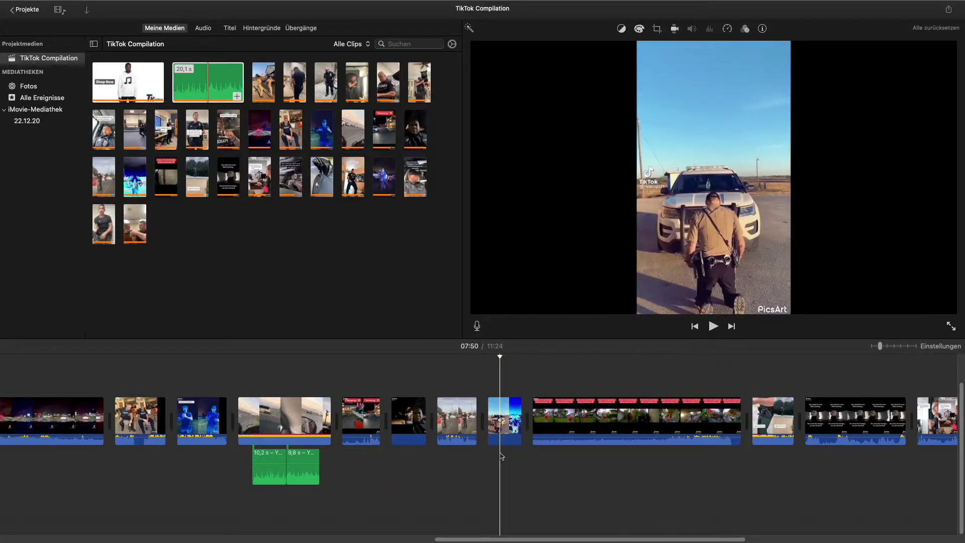
{"action": "left_click", "coordinate": [303, 467]}
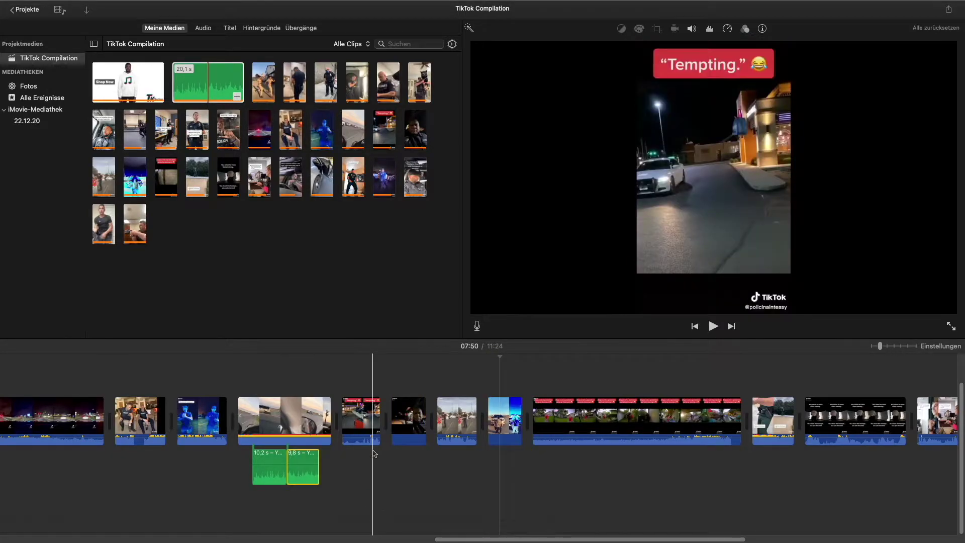
{"action": "key", "text": "super+z"}
{"action": "key", "text": "super+z"}
{"action": "key", "text": "super+equal"}
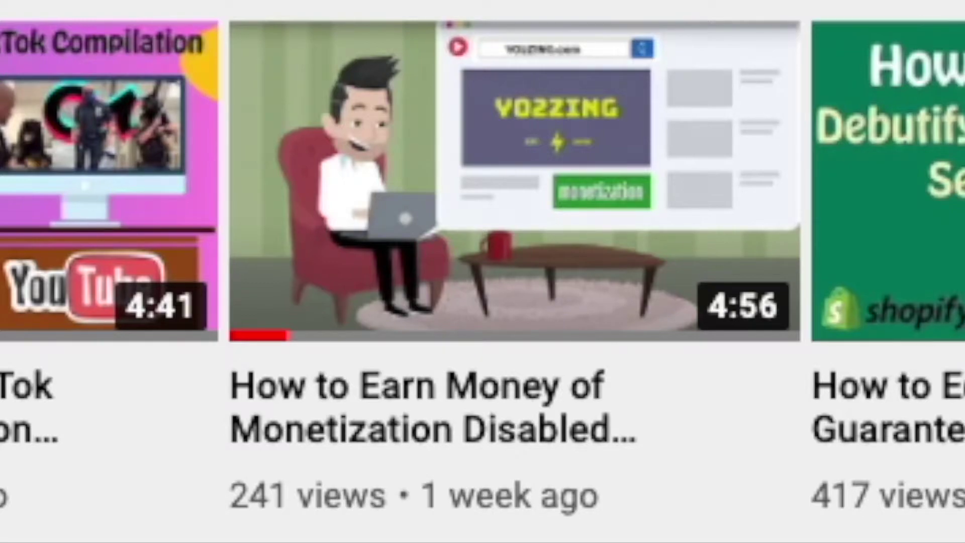
Step: Preview the YouTube monetization tutorial thumbnail
{"action": "mouse_move", "coordinate": [647, 89]}
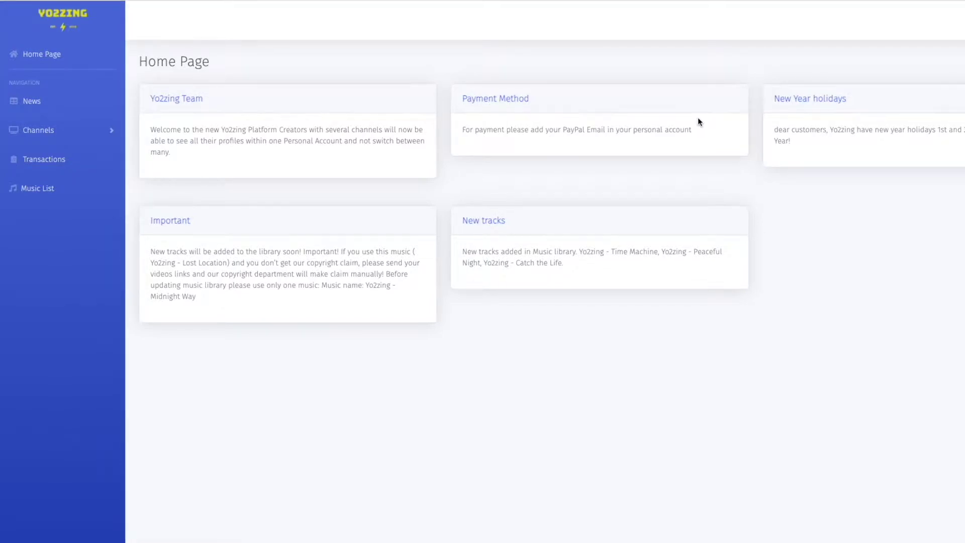
Step: Go to the Music List page in the Yo2zing dashboard
{"action": "left_click", "coordinate": [55, 189]}
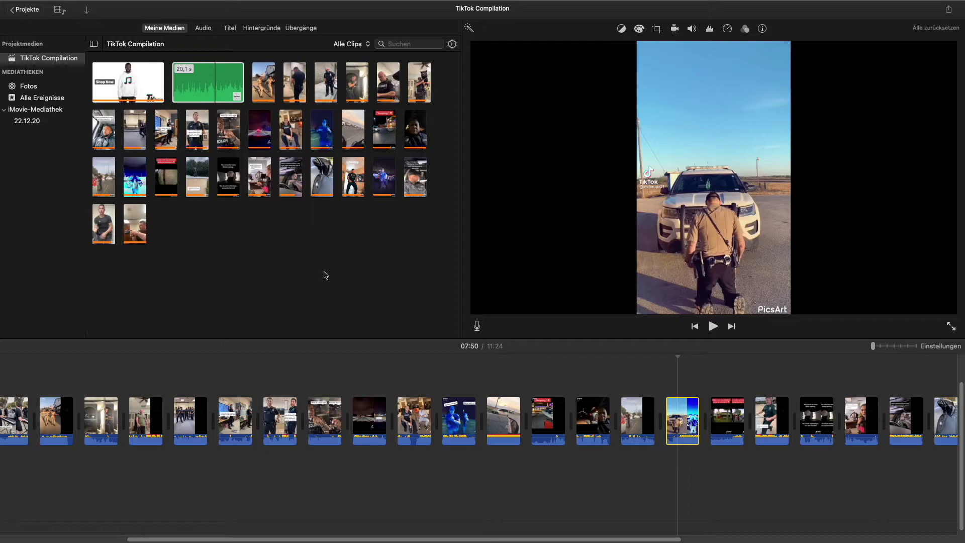
Step: Add the 20,1 s Yo2zing track beneath the TikTok clips in the timeline
{"action": "left_click", "coordinate": [209, 88]}
{"action": "left_click_drag", "start_coordinate": [209, 88], "coordinate": [504, 468]}
{"action": "key", "text": "super+equal"}
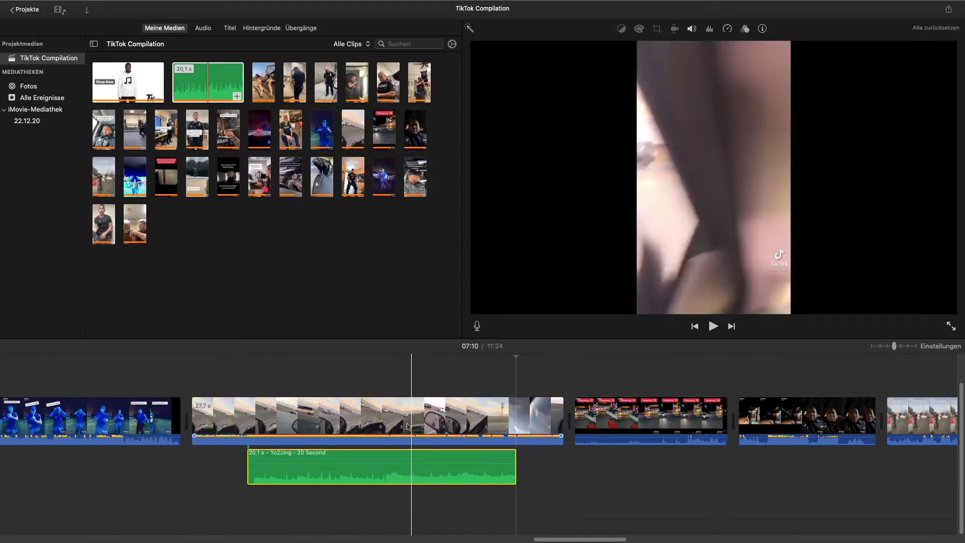
{"action": "left_click", "coordinate": [907, 346]}
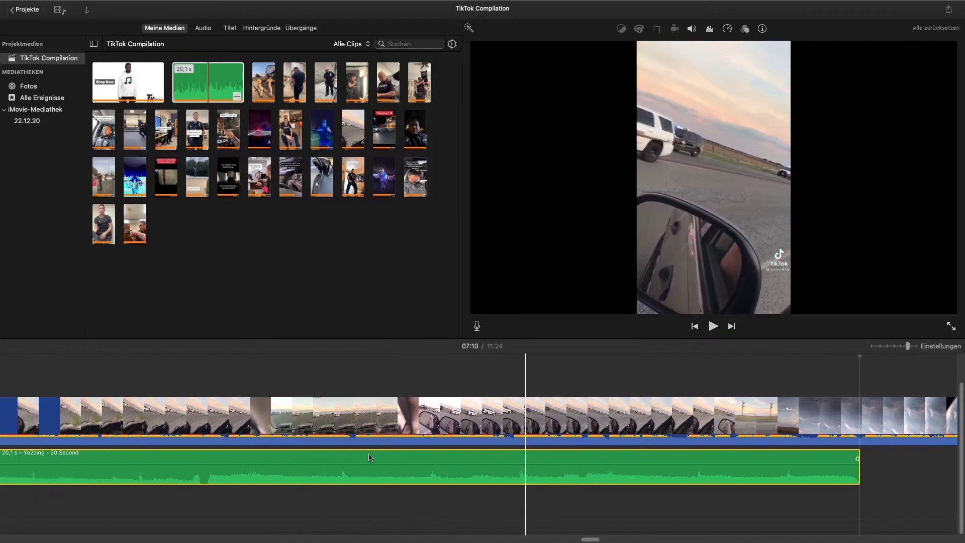
Step: Split the Yo2zing track at the playhead into 10,2 s and 9,8 s pieces
{"action": "right_click", "coordinate": [288, 460]}
{"action": "left_click", "coordinate": [301, 433]}
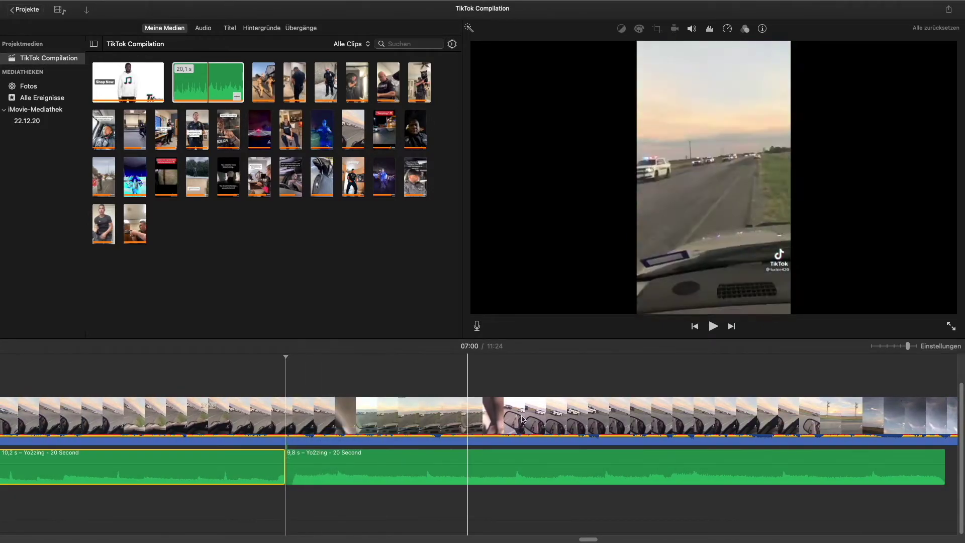
{"action": "key", "text": "super+minus"}
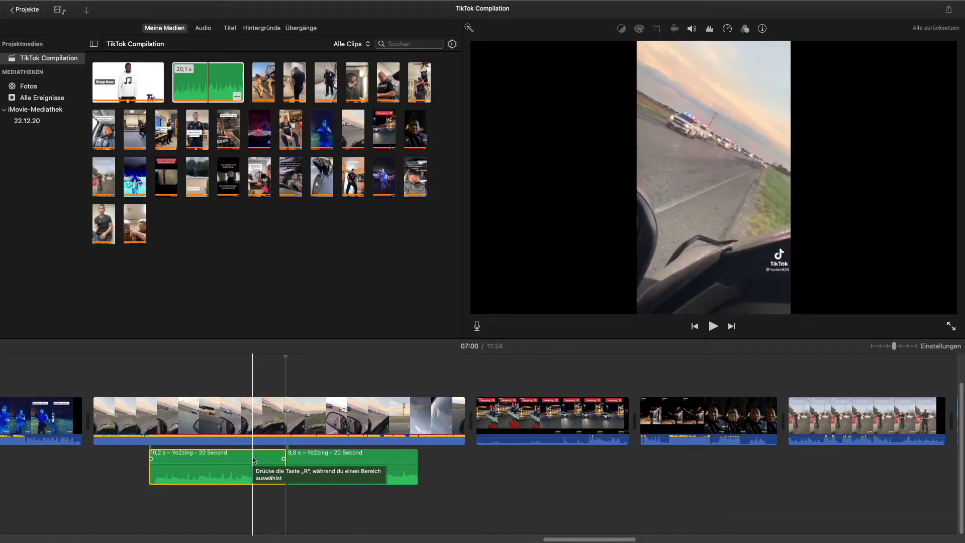
{"action": "key", "text": "super+minus"}
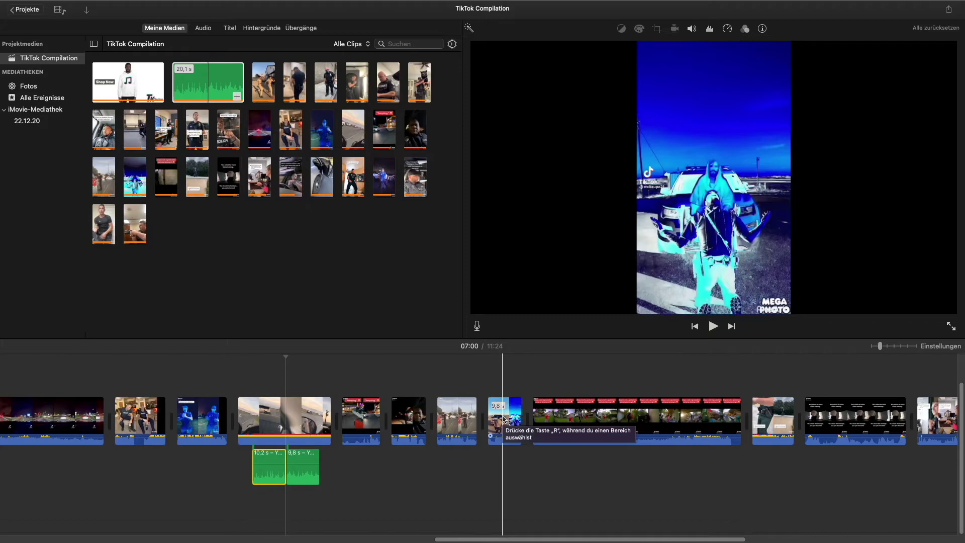
{"action": "left_click", "coordinate": [504, 419]}
Step: Detach and remove the original audio of the 9,8 s and 10,2 s TikTok clips
{"action": "right_click", "coordinate": [504, 419]}
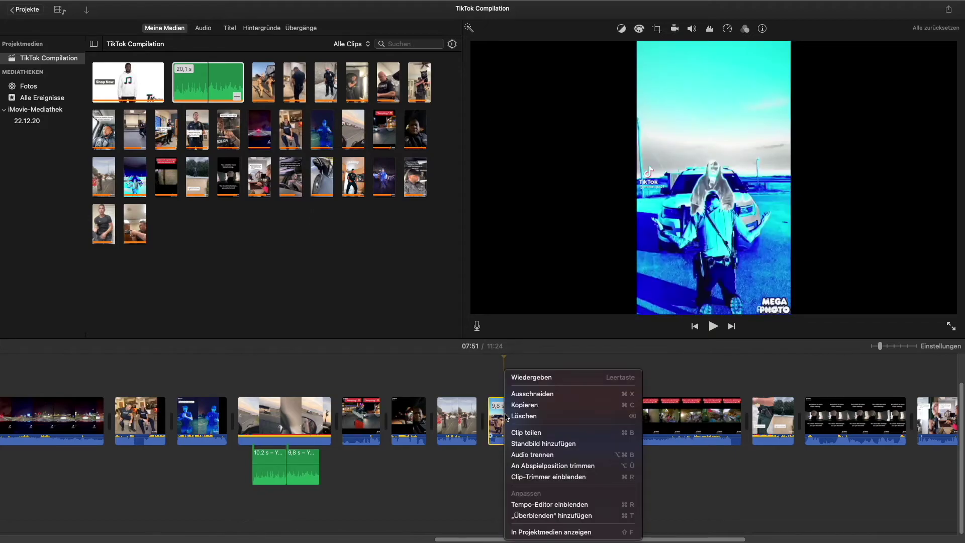
{"action": "left_click", "coordinate": [528, 454]}
{"action": "left_click", "coordinate": [417, 418]}
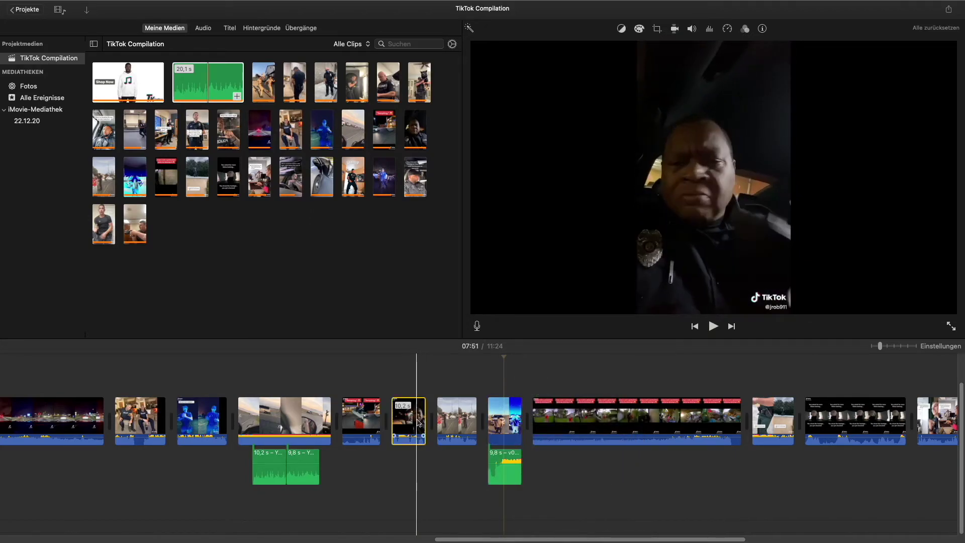
{"action": "right_click", "coordinate": [416, 419]}
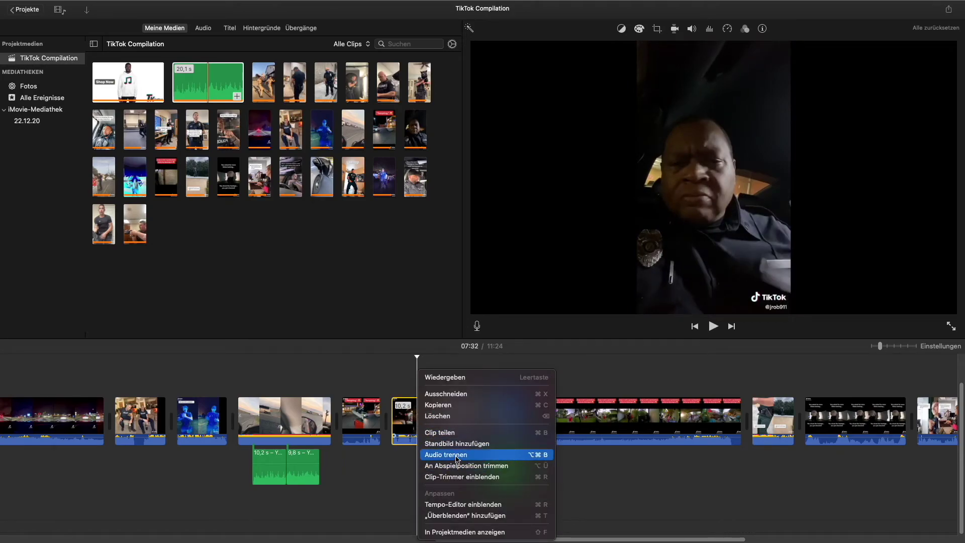
{"action": "left_click", "coordinate": [458, 455]}
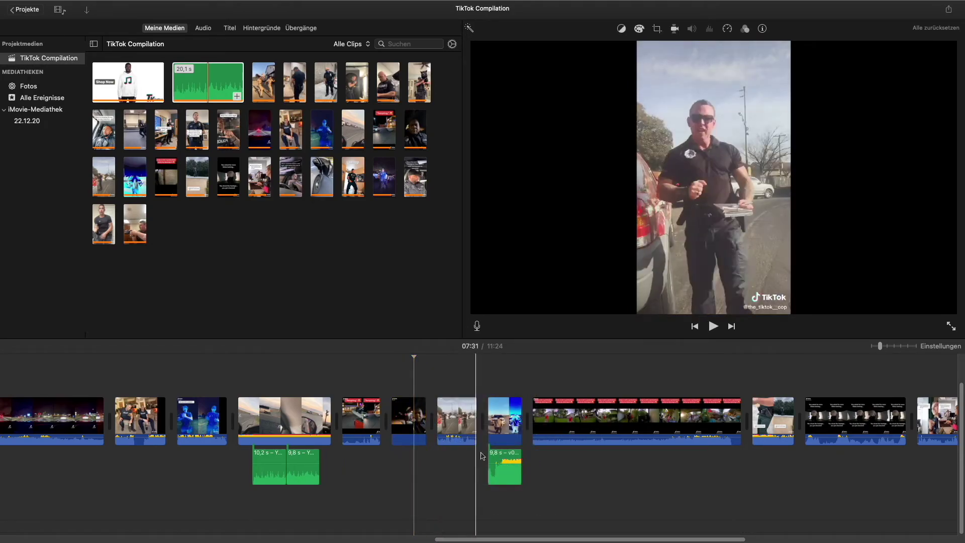
{"action": "key", "text": "super+z"}
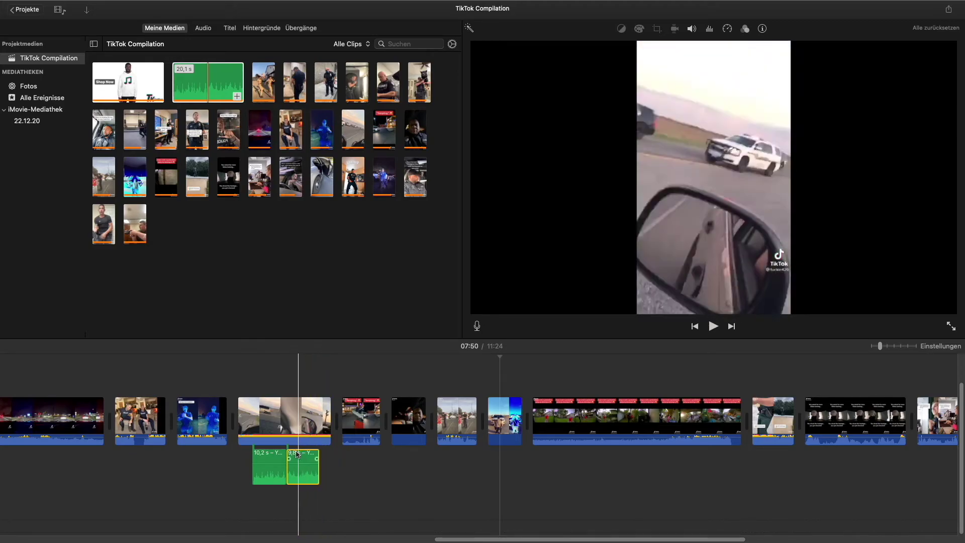
Step: Move the 9,8 s and 10,2 s Yo2zing pieces under their matching TikTok clips
{"action": "left_click_drag", "start_coordinate": [302, 453], "coordinate": [502, 453]}
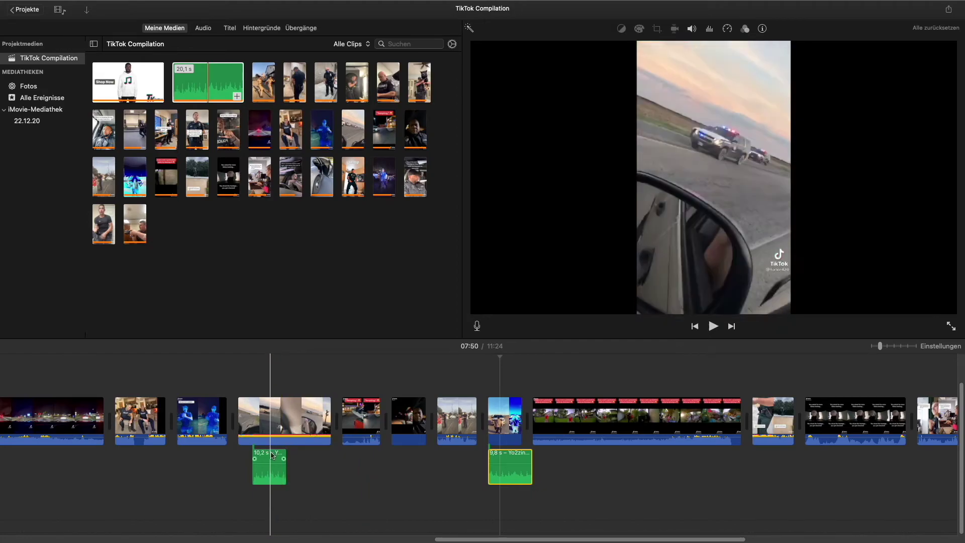
{"action": "left_click_drag", "start_coordinate": [274, 456], "coordinate": [416, 458]}
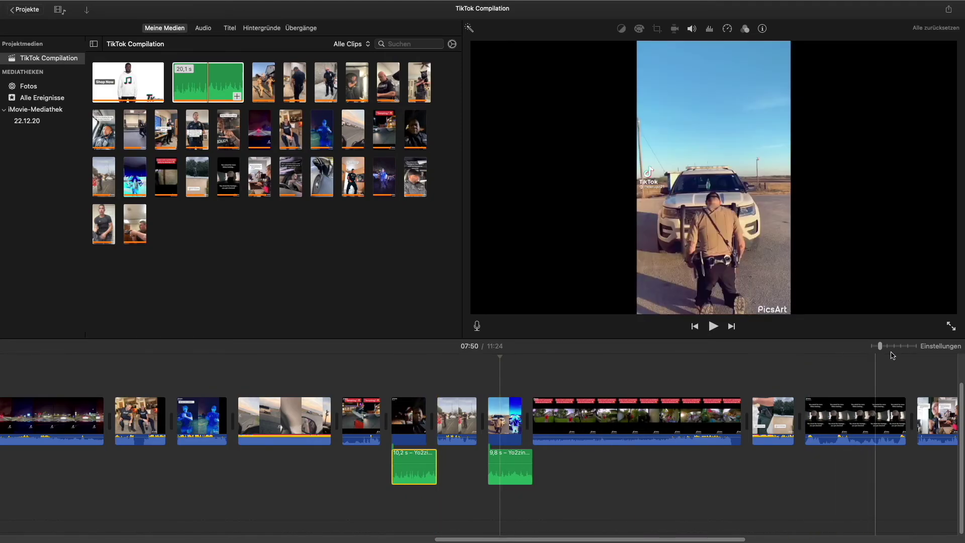
{"action": "left_click_drag", "start_coordinate": [880, 345], "coordinate": [894, 346]}
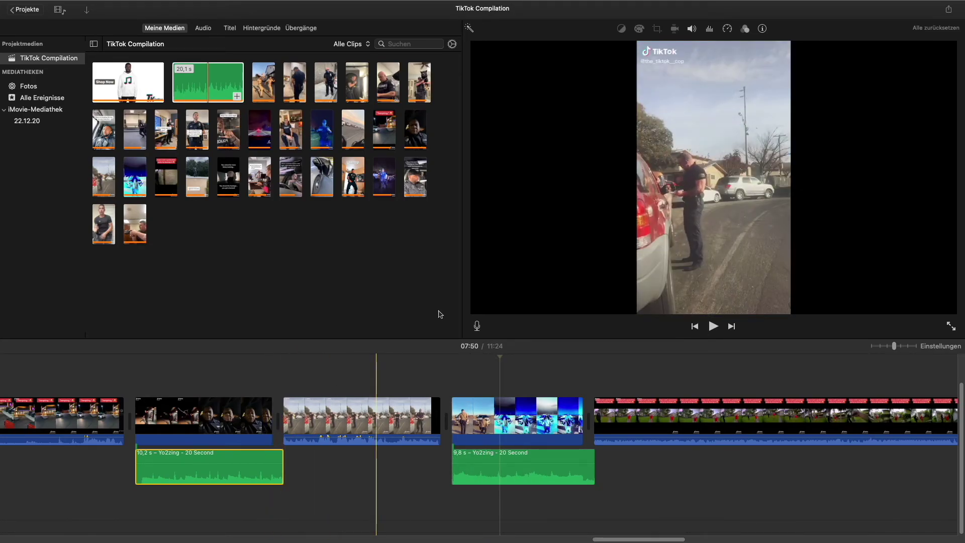
Step: Choose Datei exportieren from the Share menu to export the project
{"action": "left_click", "coordinate": [948, 9]}
{"action": "left_click", "coordinate": [927, 88]}
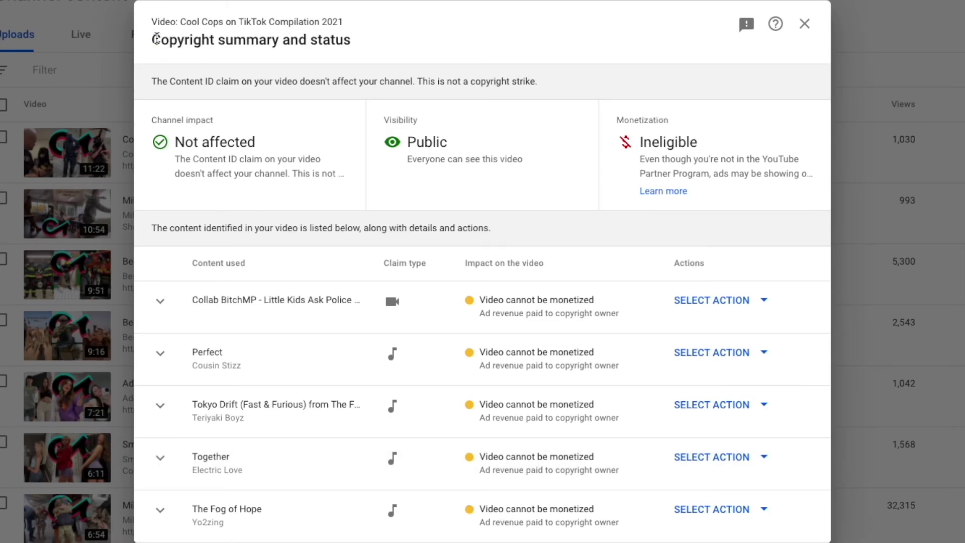
Step: Highlight the Yo2zing titles The Fog of Hope and Midnight Way in the copyright summary
{"action": "left_click_drag", "start_coordinate": [150, 41], "coordinate": [364, 49]}
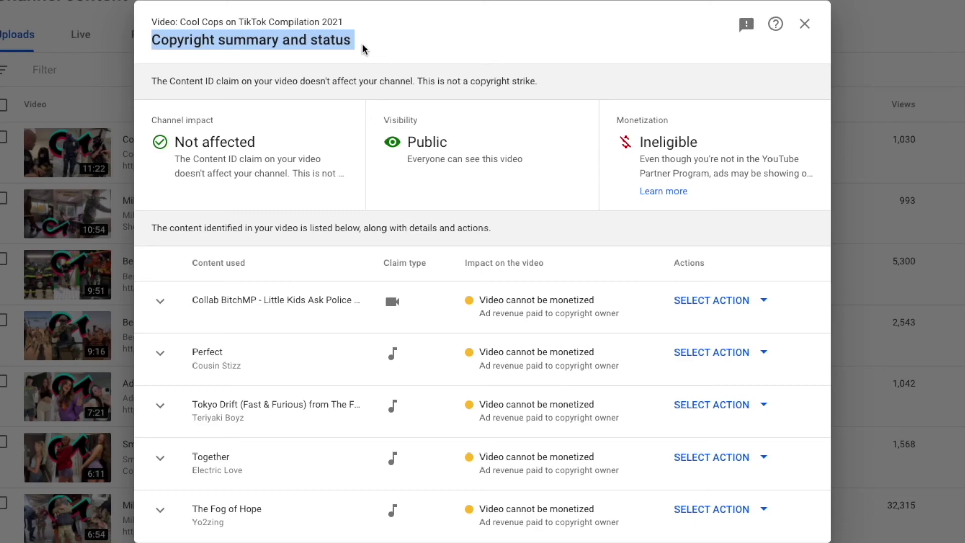
{"action": "left_click", "coordinate": [167, 49]}
{"action": "scroll", "coordinate": [167, 48], "scroll_direction": "down", "scroll_amount": 3}
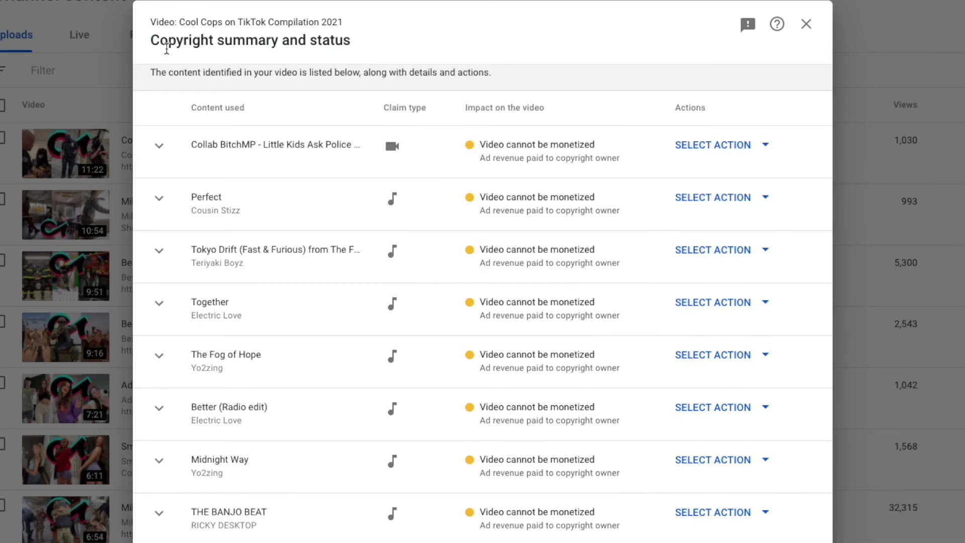
{"action": "left_click_drag", "start_coordinate": [191, 353], "coordinate": [267, 357]}
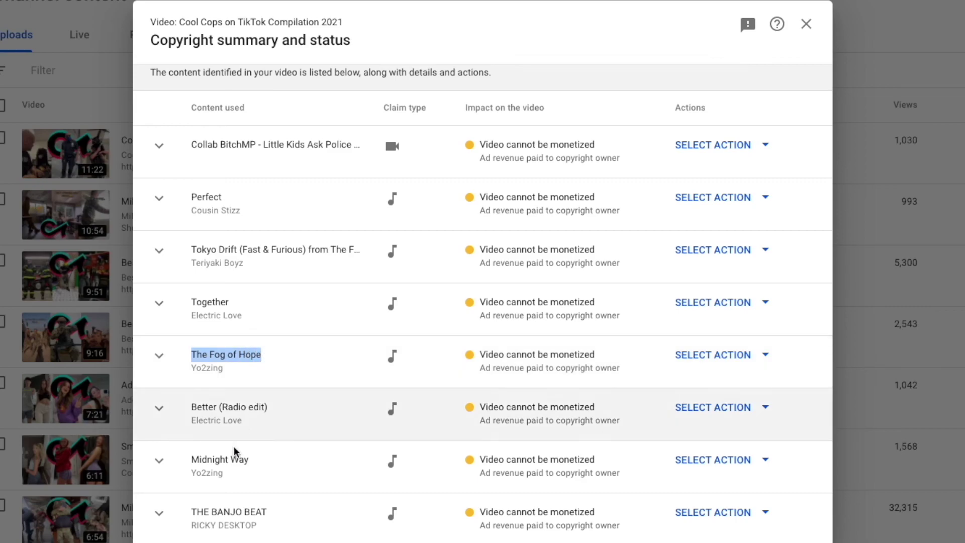
{"action": "left_click_drag", "start_coordinate": [197, 460], "coordinate": [254, 464]}
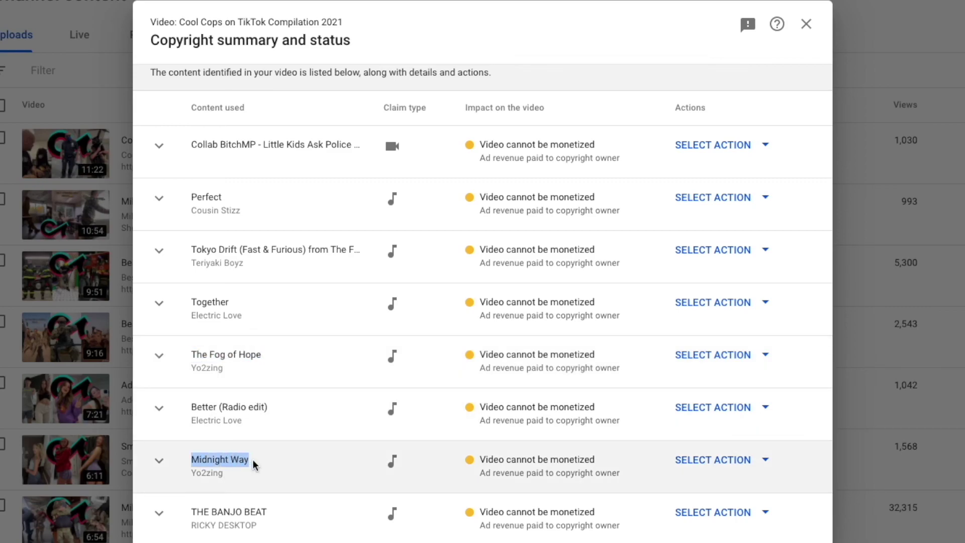